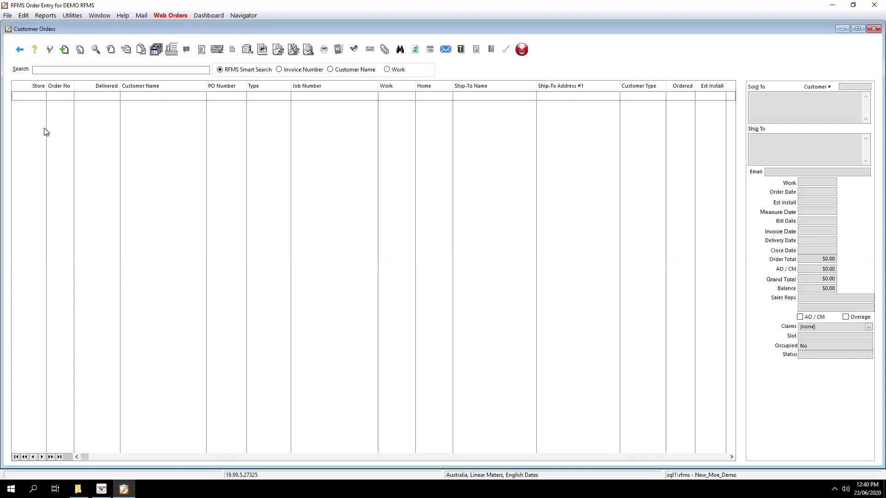
# - Click into the search field on the Customer Orders screen
pyautogui.click(38, 69)
# - Open Utilities > System Options, then Admin System Options, confirming both password prompts, and browse the rows
pyautogui.click(73, 15)
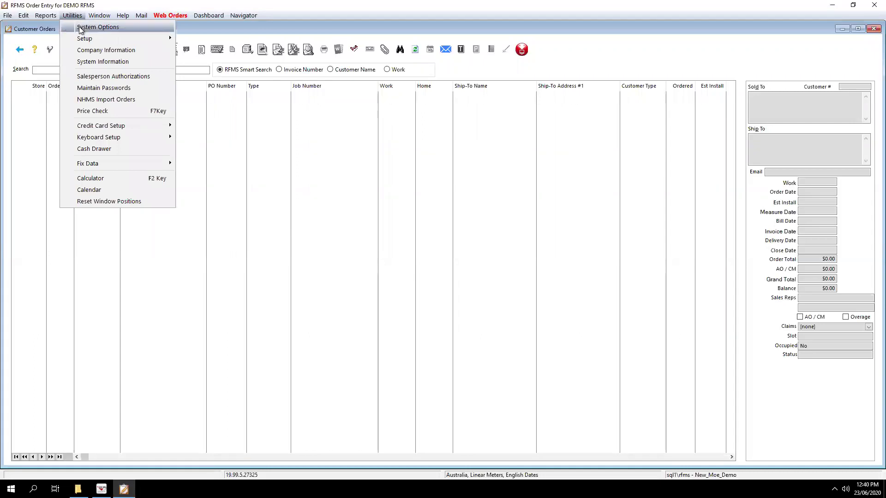
pyautogui.click(79, 29)
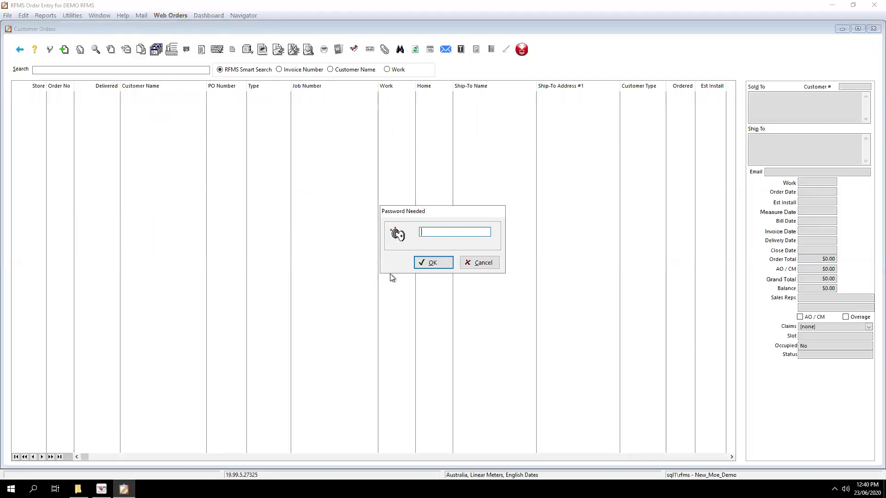
pyautogui.click(428, 267)
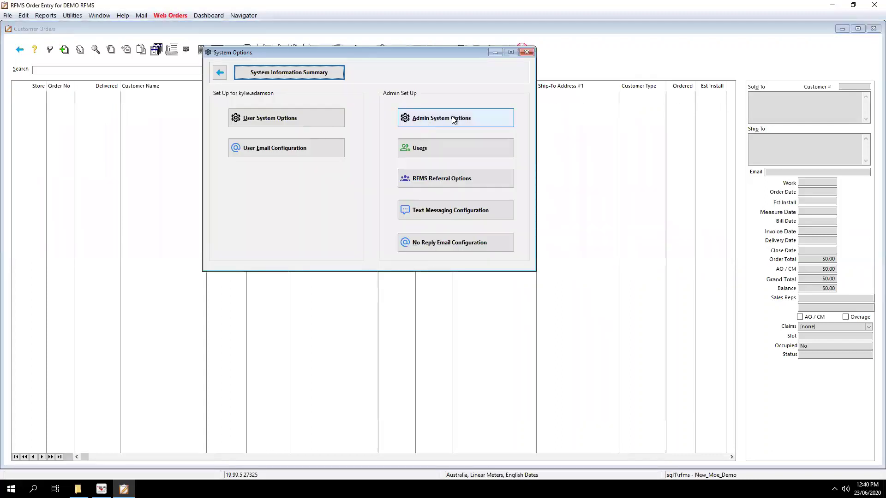
pyautogui.click(452, 119)
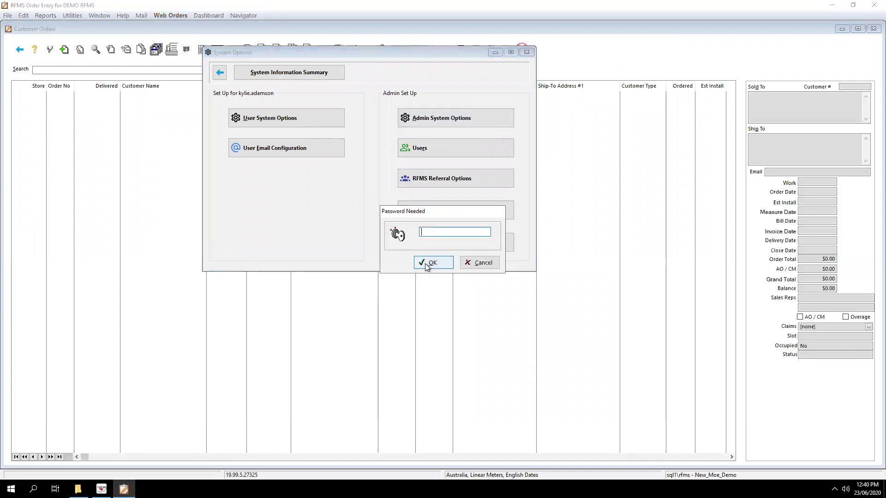
pyautogui.click(426, 264)
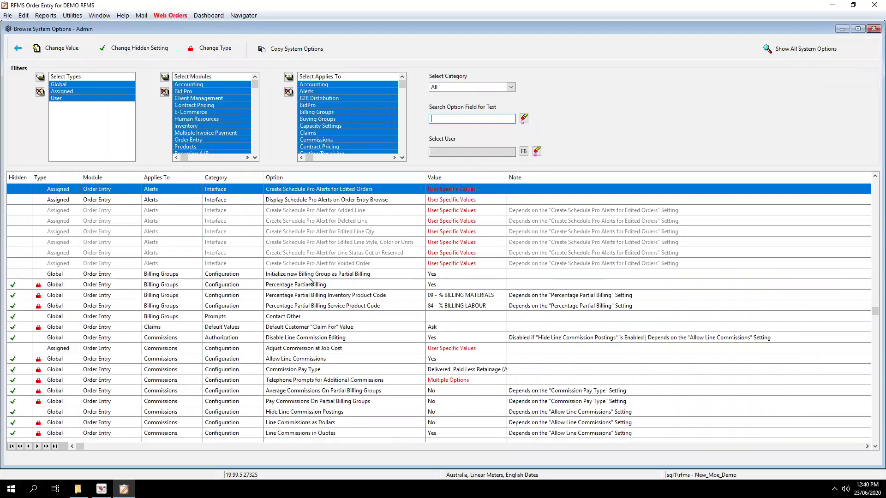
pyautogui.press('Down')
pyautogui.press('Down')
pyautogui.press('Down')
pyautogui.press('Down')
pyautogui.press('Down')
pyautogui.press('Down')
pyautogui.press('Down')
pyautogui.press('Down')
pyautogui.press('Down')
pyautogui.press('Down')
pyautogui.press('Down')
pyautogui.press('Down')
pyautogui.press('Down')
pyautogui.press('Down')
pyautogui.press('Down')
pyautogui.press('Down')
pyautogui.press('Down')
pyautogui.press('Down')
pyautogui.press('Down')
pyautogui.press('Down')
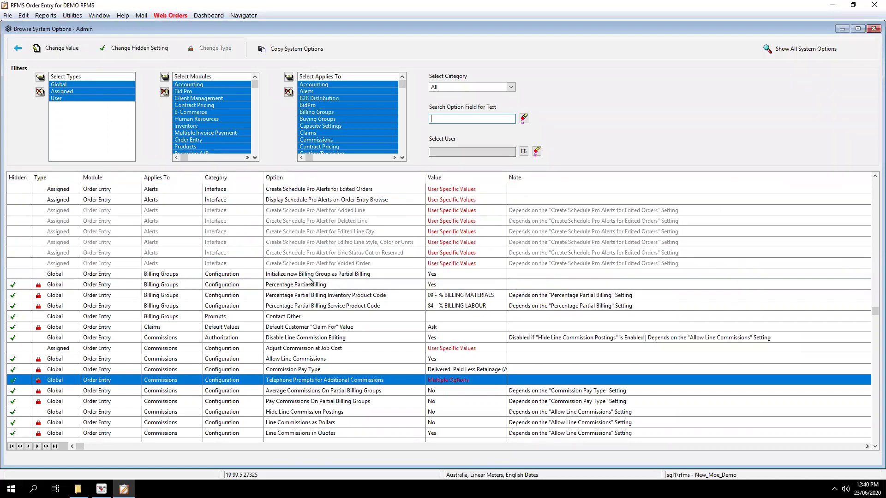
pyautogui.press('Up')
pyautogui.press('Up')
pyautogui.press('Up')
pyautogui.press('Up')
pyautogui.press('Up')
pyautogui.press('Up')
pyautogui.press('Up')
pyautogui.press('Up')
pyautogui.press('Up')
pyautogui.press('Up')
pyautogui.press('Up')
pyautogui.press('Up')
pyautogui.press('Up')
pyautogui.press('Up')
pyautogui.press('Up')
pyautogui.press('Up')
pyautogui.press('Up')
pyautogui.press('Up')
pyautogui.press('Up')
pyautogui.press('Up')
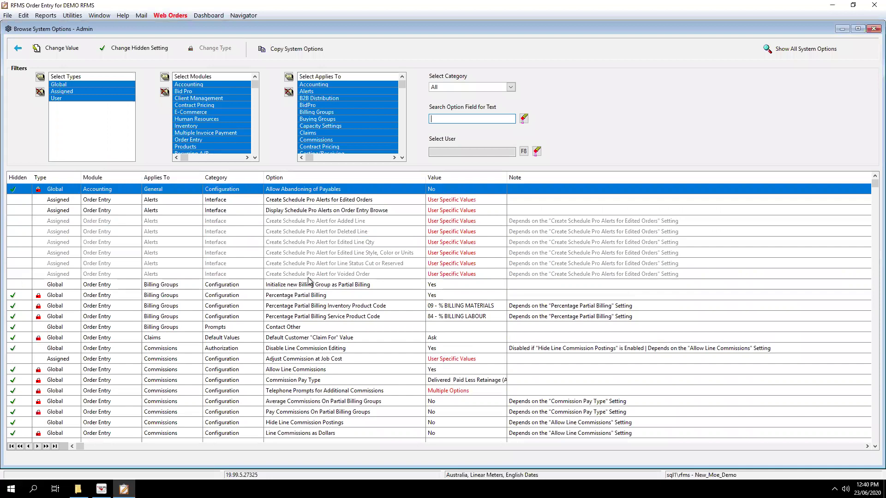
# - Start Copy System Options and pick the source user from the Copy From User dropdown
pyautogui.click(279, 53)
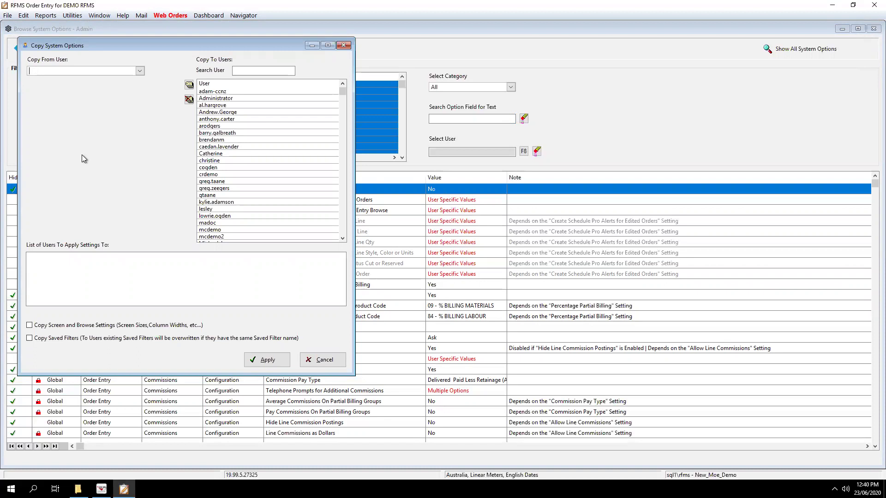
pyautogui.click(139, 72)
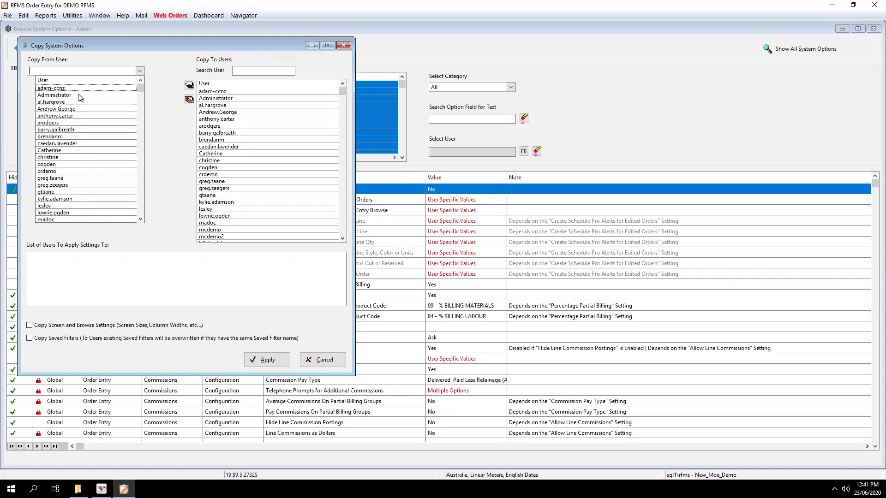
pyautogui.click(53, 109)
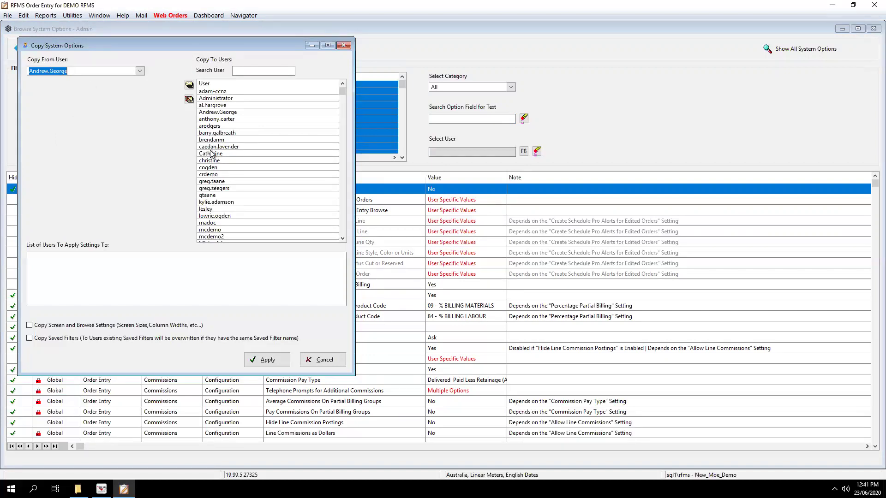
# - Add the target user to Copy To Users, briefly adding then removing three extra users
pyautogui.doubleClick(215, 134)
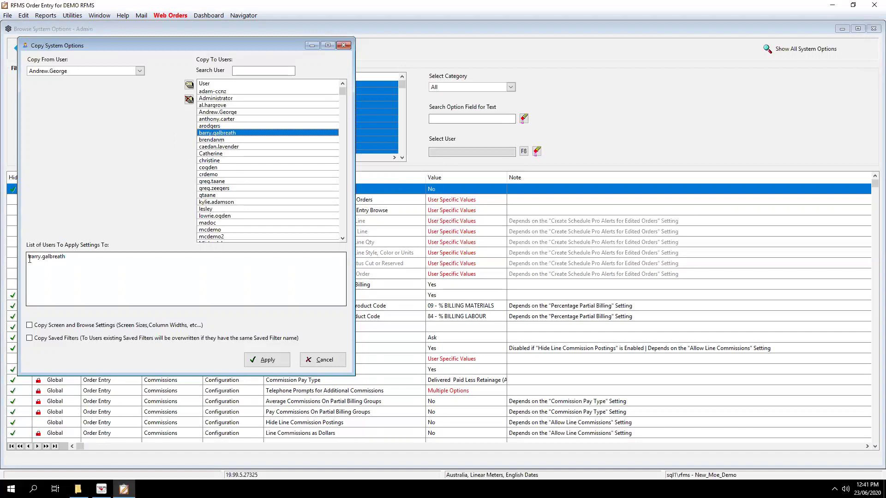
pyautogui.doubleClick(91, 258)
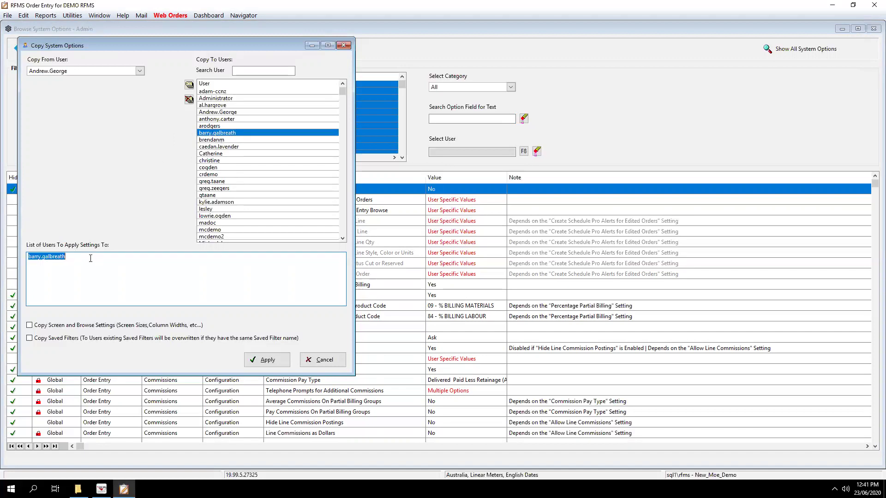
pyautogui.click(74, 252)
pyautogui.click(208, 155)
pyautogui.click(213, 182)
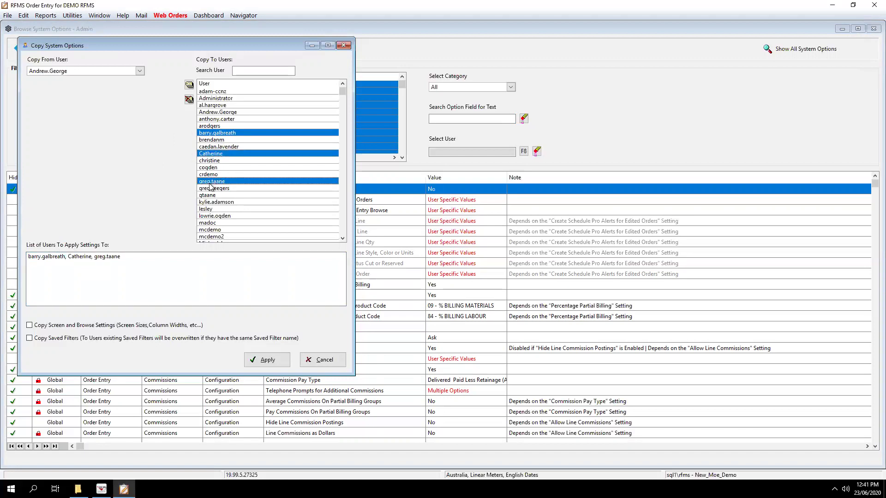
pyautogui.click(211, 202)
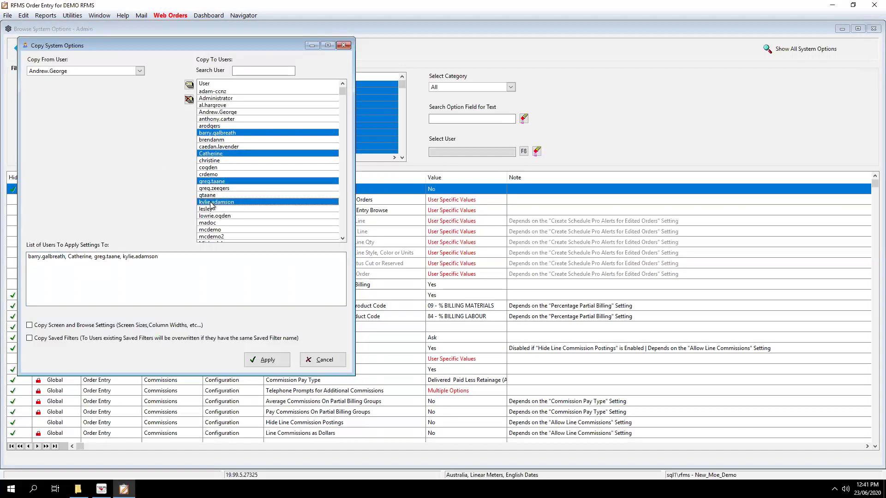
pyautogui.click(211, 203)
pyautogui.click(214, 182)
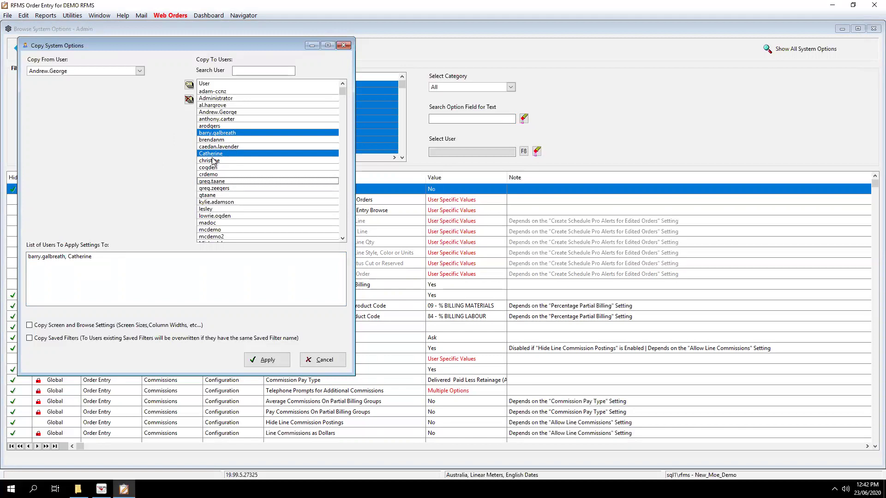
pyautogui.click(212, 155)
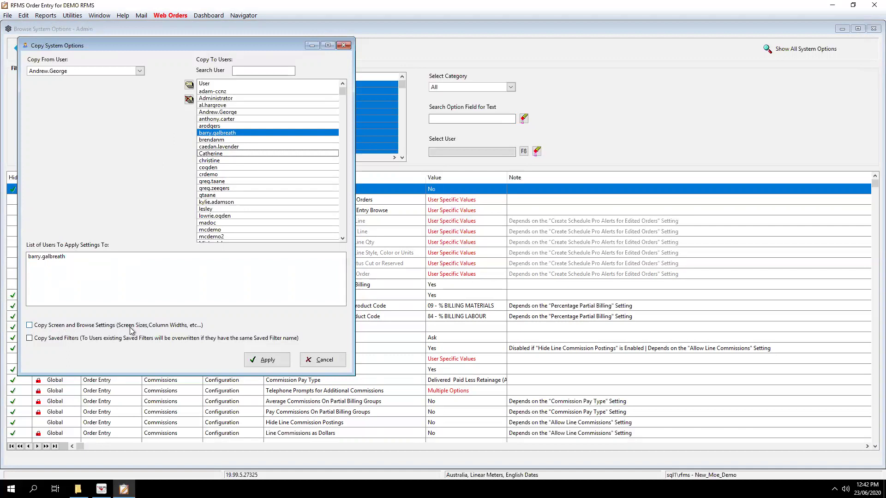
# - Leave Copy Screen and Browse Settings and Copy Saved Filters unticked, then apply
pyautogui.click(29, 326)
pyautogui.click(30, 325)
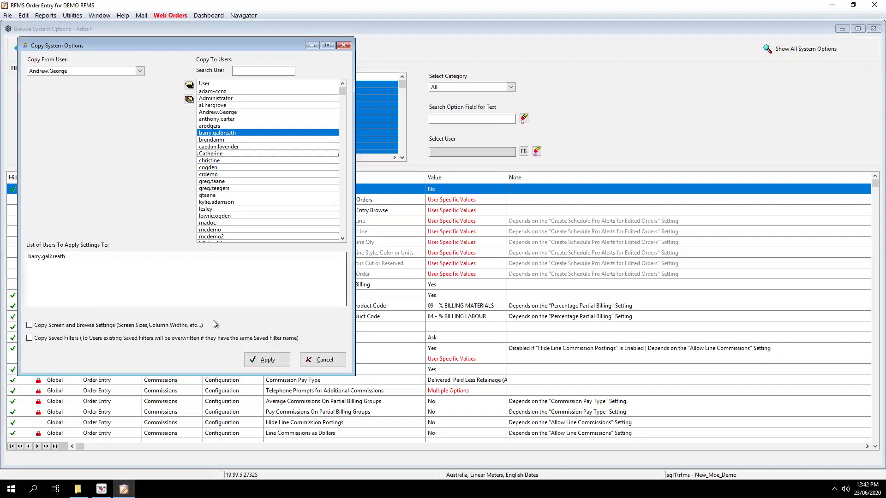
pyautogui.click(256, 363)
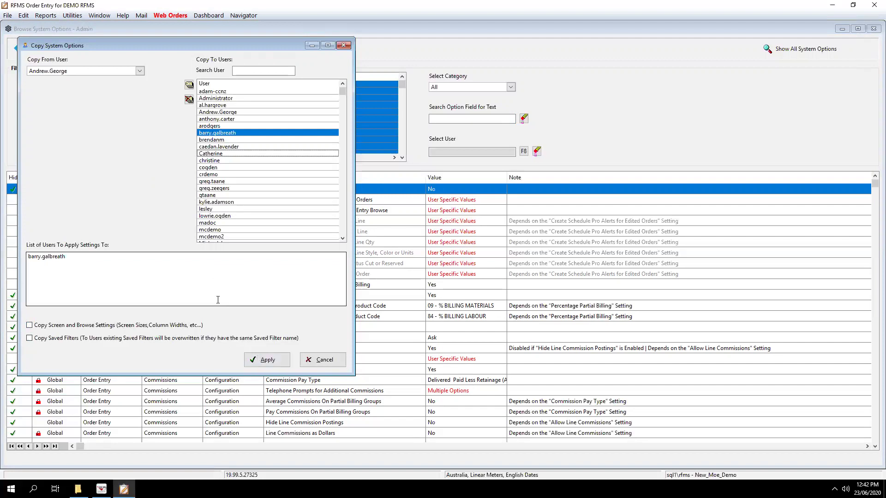